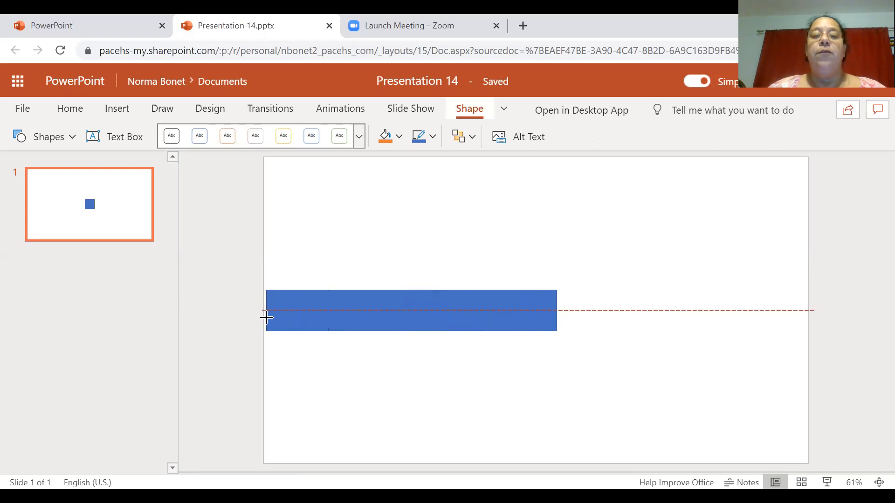
# Step: Stretch the blue rectangle across the full slide width and reduce its height from the upper edge by about half
pyautogui.moveTo(266, 317); pyautogui.dragTo(264, 318)
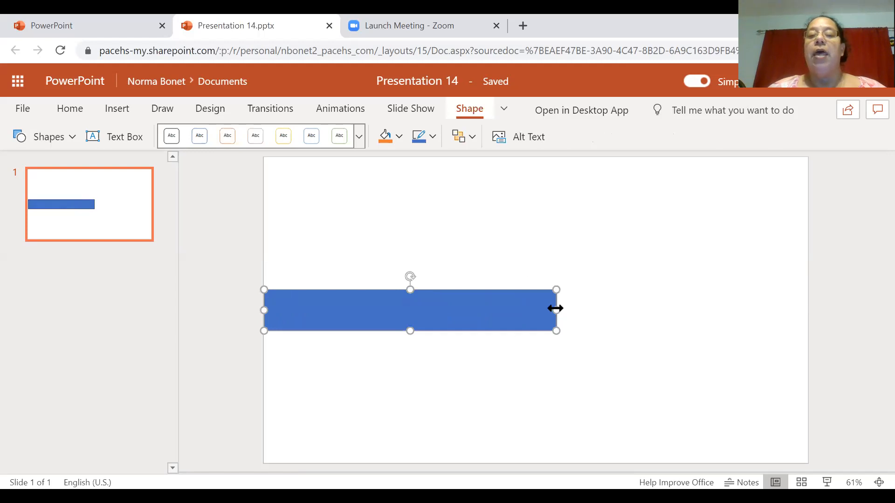
pyautogui.moveTo(556, 309); pyautogui.dragTo(807, 311)
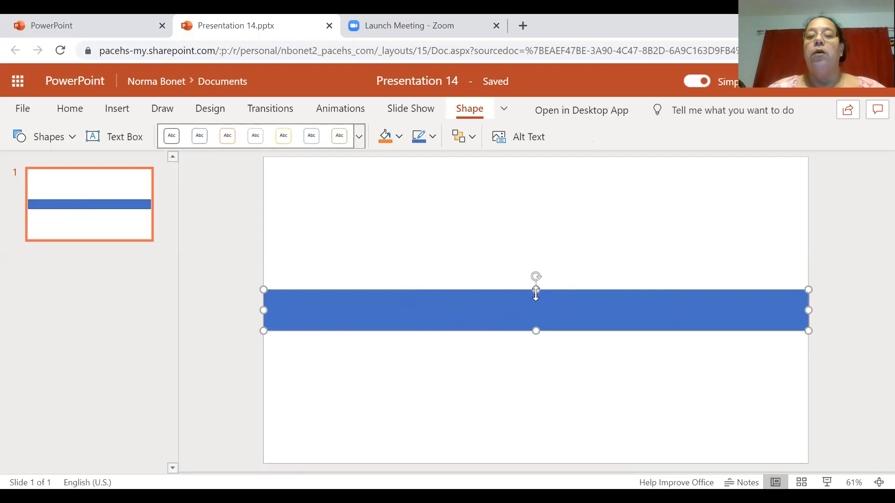
pyautogui.moveTo(536, 290); pyautogui.dragTo(537, 310)
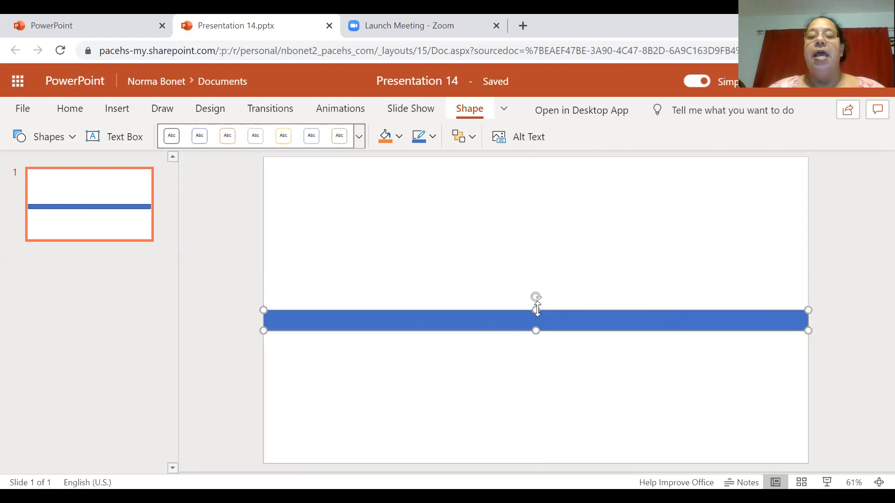
pyautogui.click(470, 292)
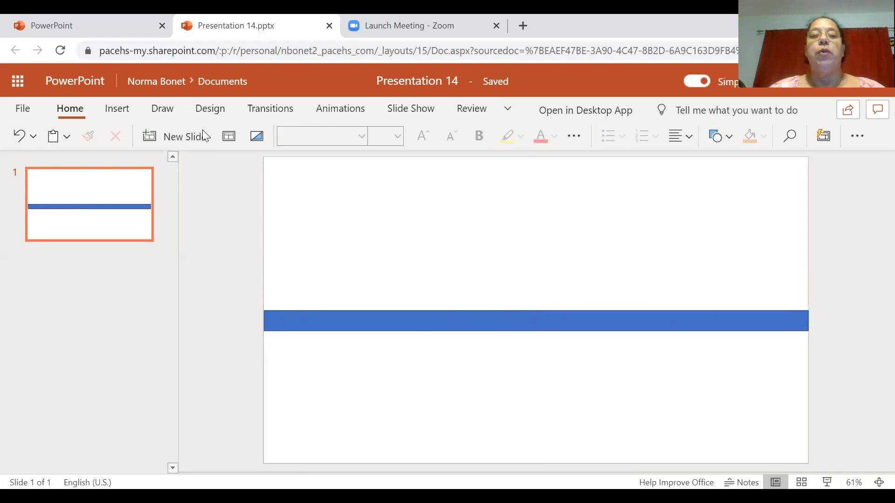
# Step: Insert a plain line and stand it vertically on the blue bar near the slide's left edge
pyautogui.click(127, 111)
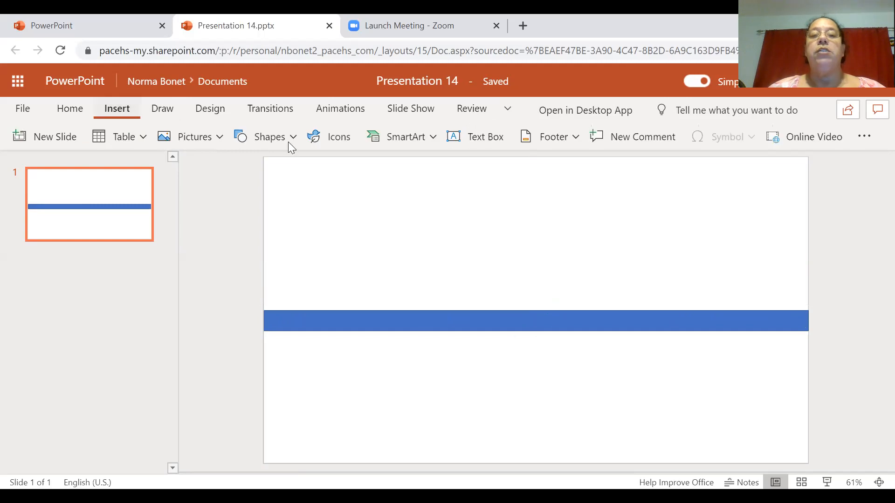
pyautogui.click(285, 139)
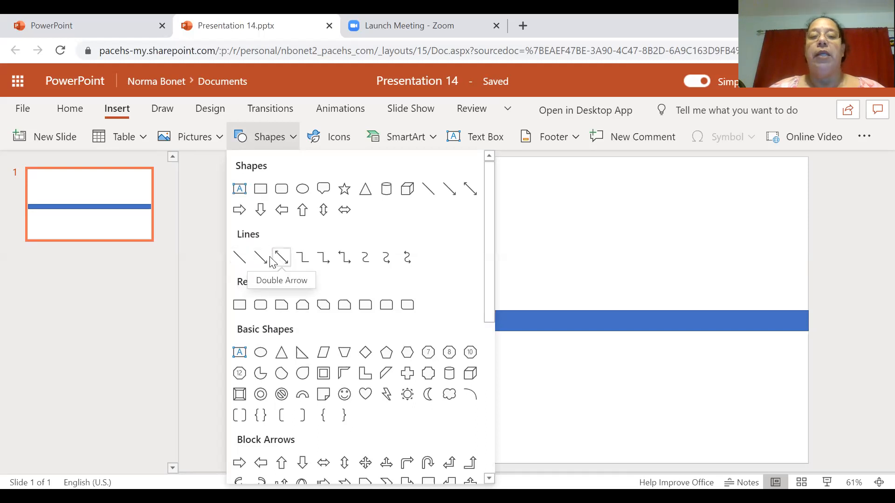
pyautogui.click(240, 257)
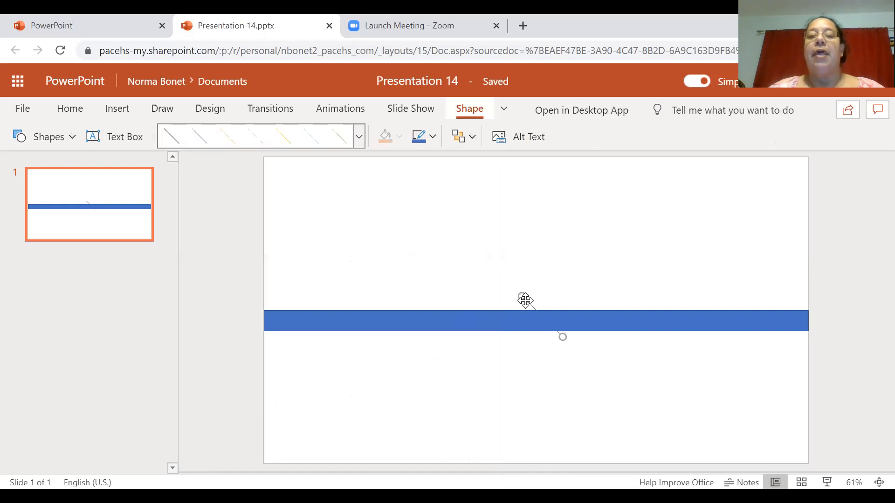
pyautogui.moveTo(526, 301); pyautogui.dragTo(294, 270)
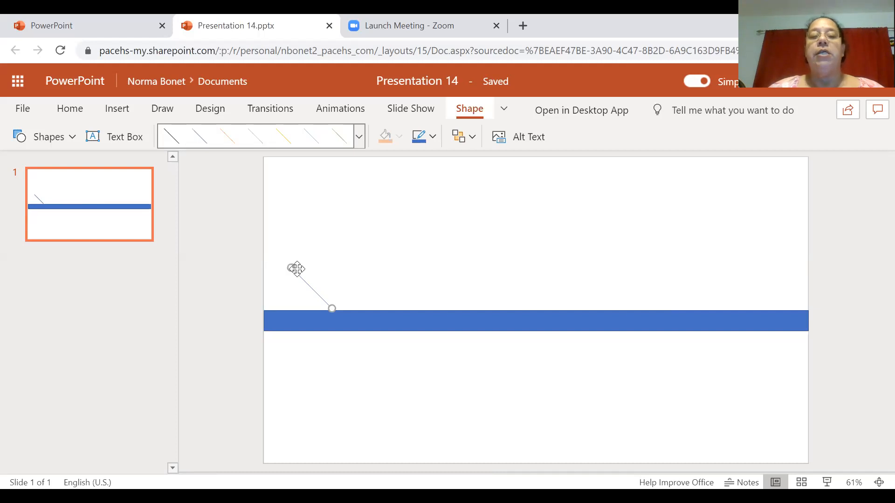
pyautogui.moveTo(297, 269)
pyautogui.mouseDown()
pyautogui.moveTo(312, 267)
pyautogui.moveTo(290, 269)
pyautogui.mouseUp()
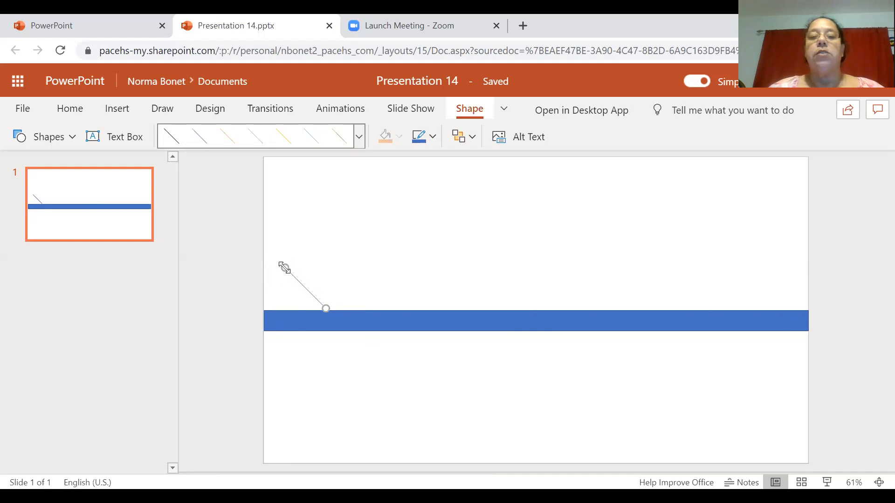
pyautogui.moveTo(284, 274); pyautogui.dragTo(331, 269)
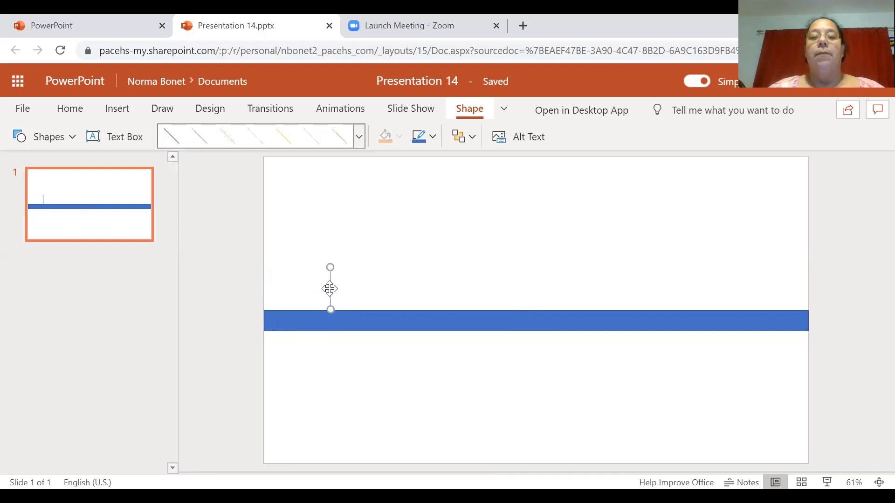
pyautogui.moveTo(329, 289); pyautogui.dragTo(303, 287)
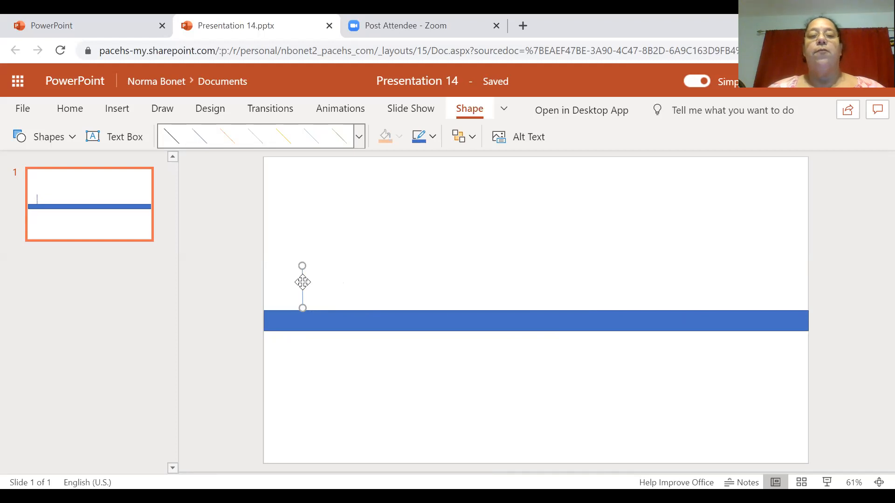
pyautogui.click(324, 282)
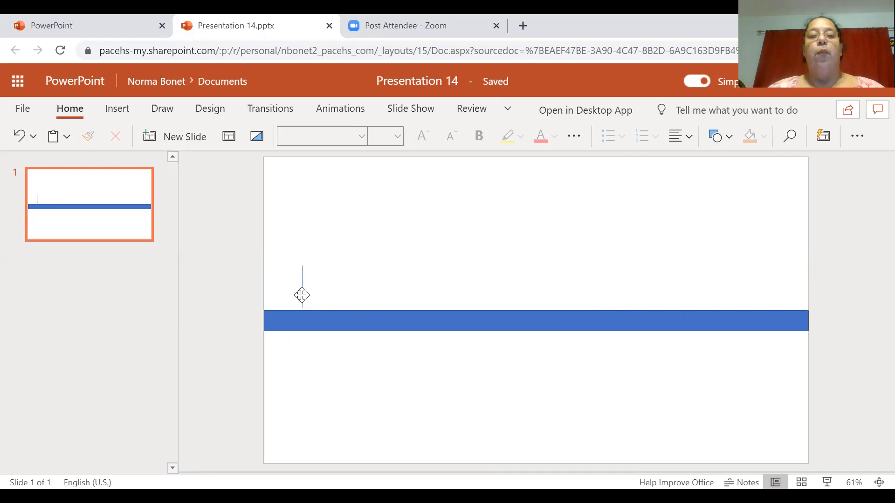
# Step: Add a text box reading "Birth" just above the vertical line
pyautogui.click(128, 110)
pyautogui.click(468, 138)
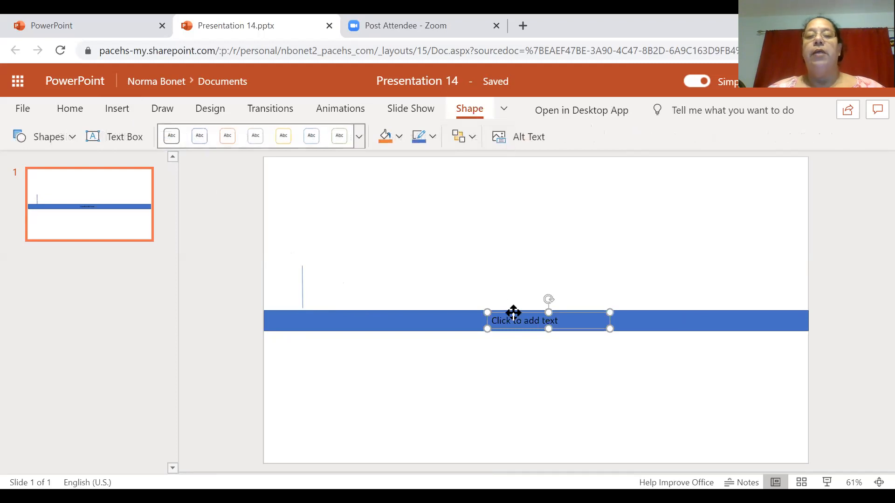
pyautogui.moveTo(514, 313); pyautogui.dragTo(295, 244)
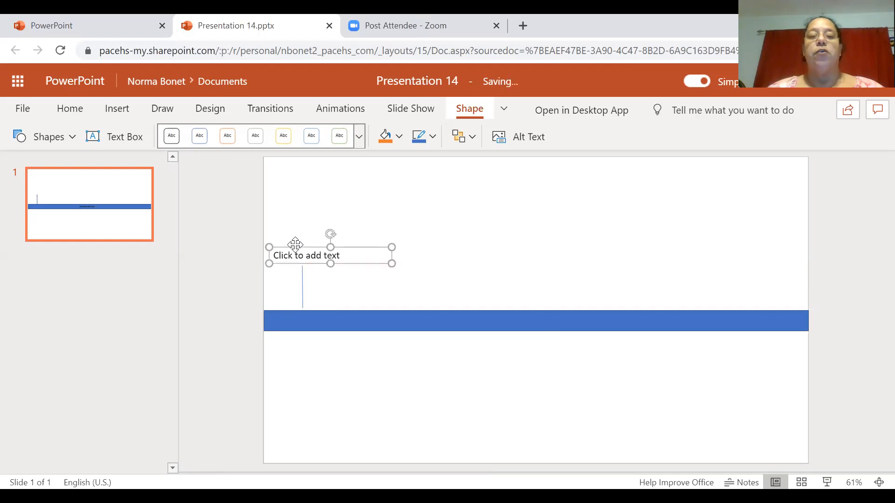
pyautogui.tripleClick(346, 256)
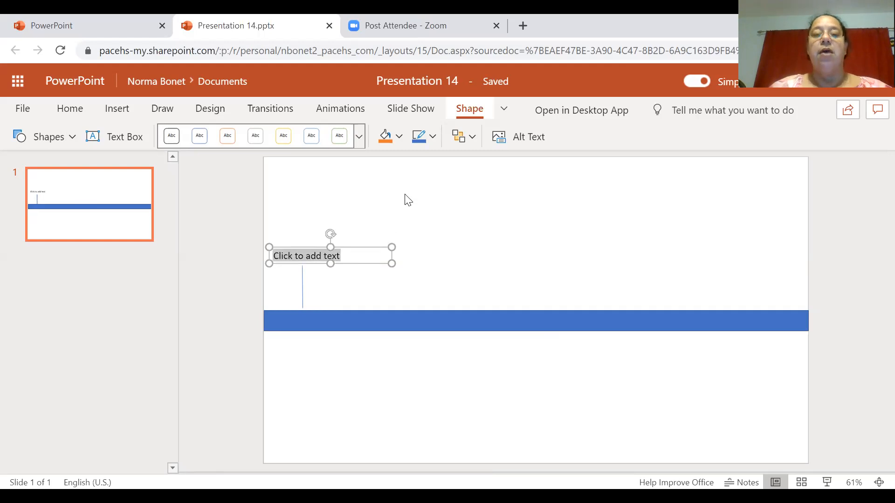
pyautogui.write('Blr')
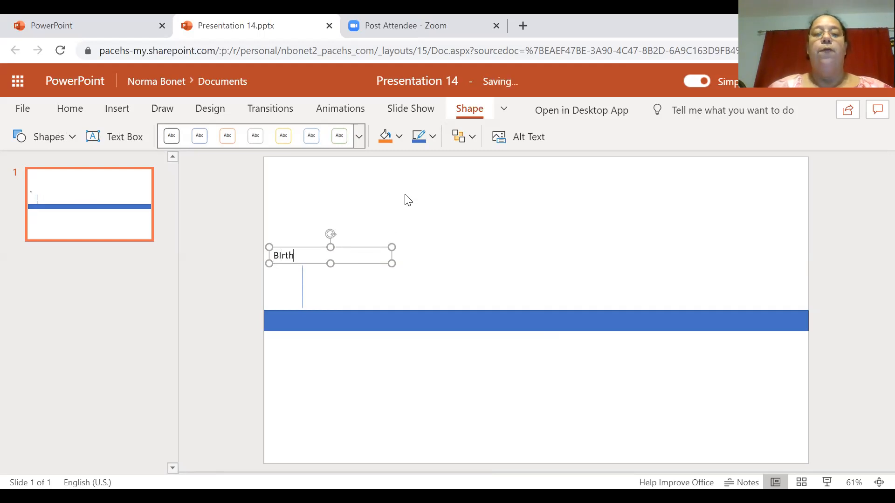
pyautogui.write('i')
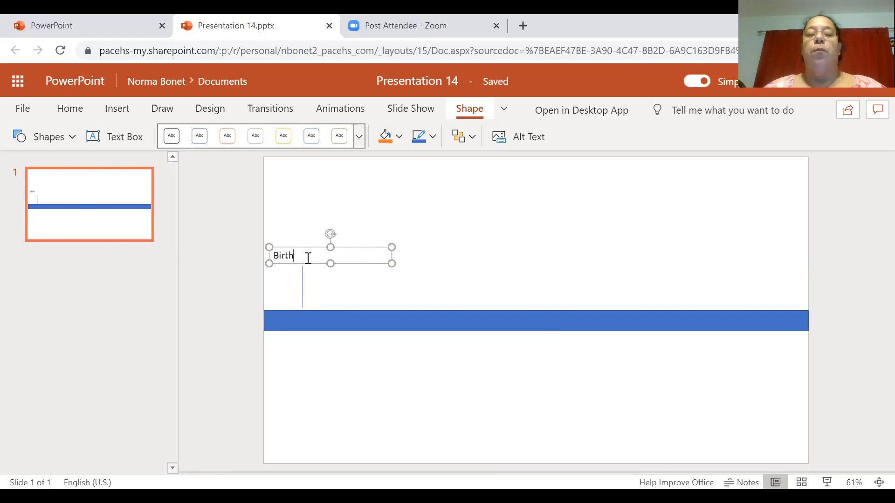
pyautogui.click(356, 287)
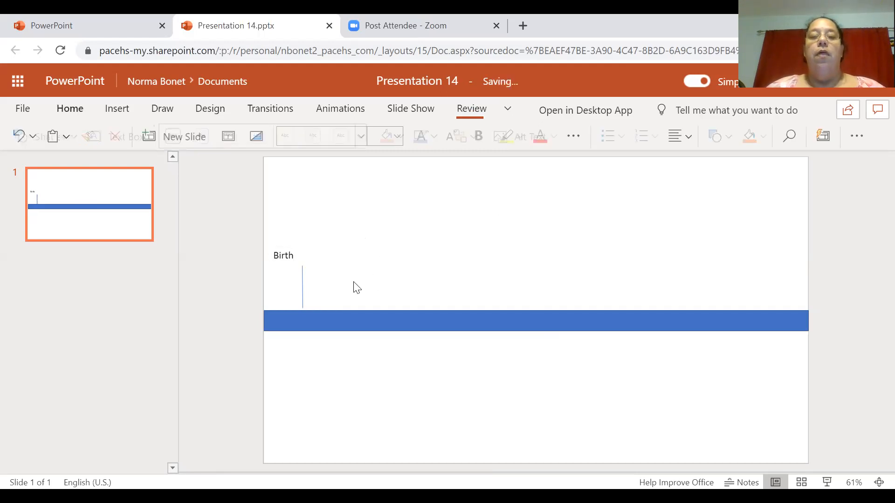
# Step: Shift the "Birth" text box slightly right so the word sits centred over the vertical line
pyautogui.doubleClick(278, 255)
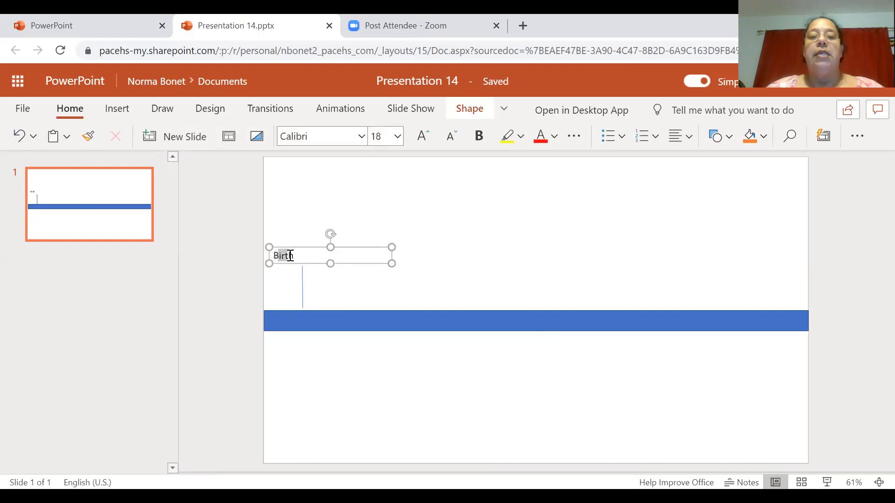
pyautogui.moveTo(303, 248); pyautogui.dragTo(322, 247)
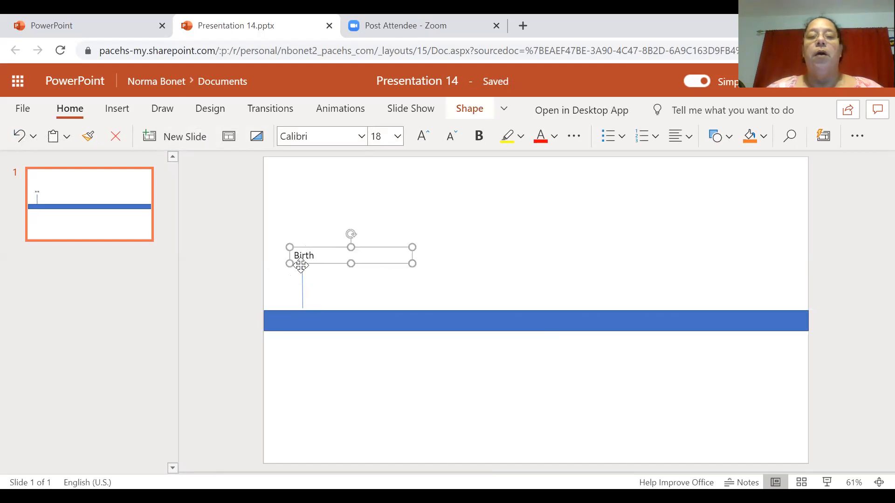
pyautogui.click(335, 291)
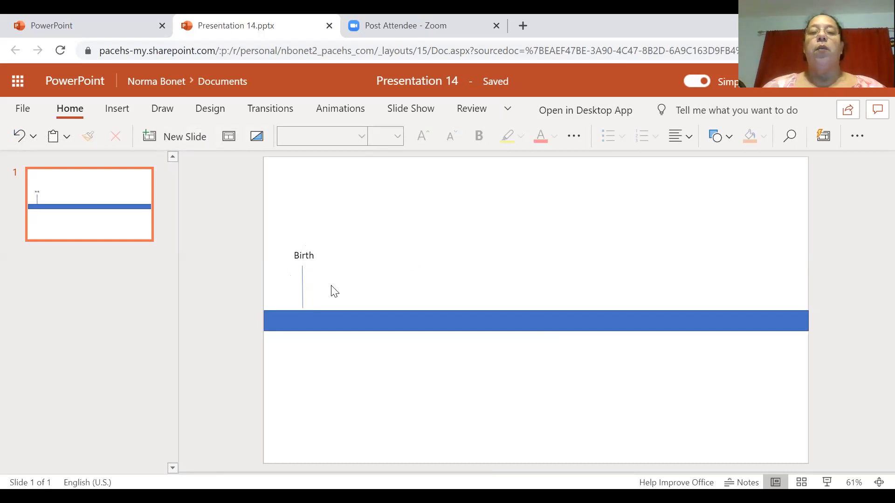
# Step: Insert the cartoon white airplane picture from the Airplane category of Bing pictures
pyautogui.click(124, 108)
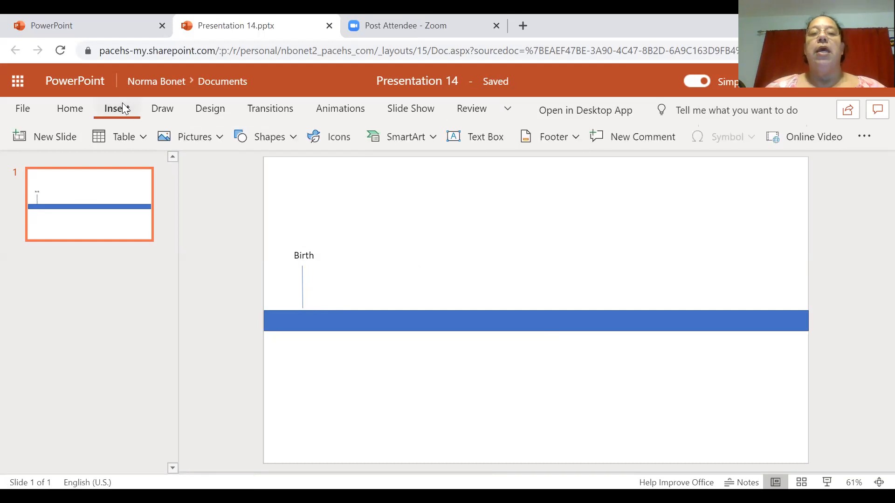
pyautogui.click(191, 140)
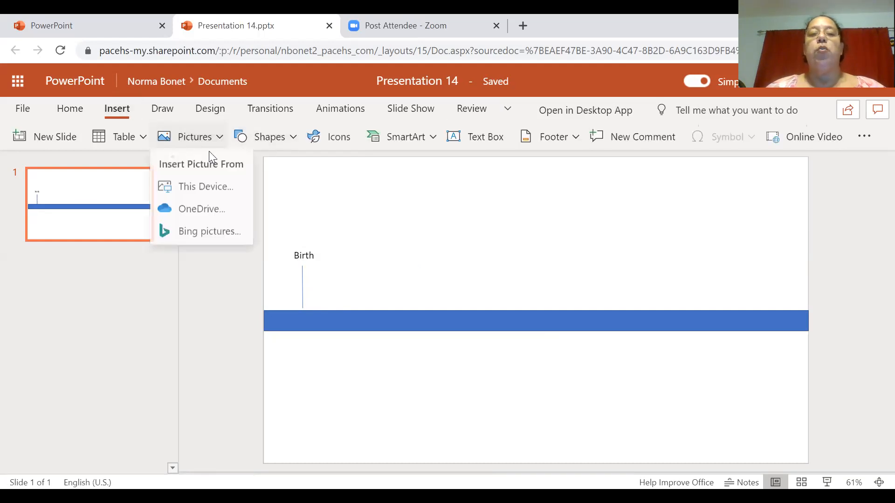
pyautogui.click(227, 247)
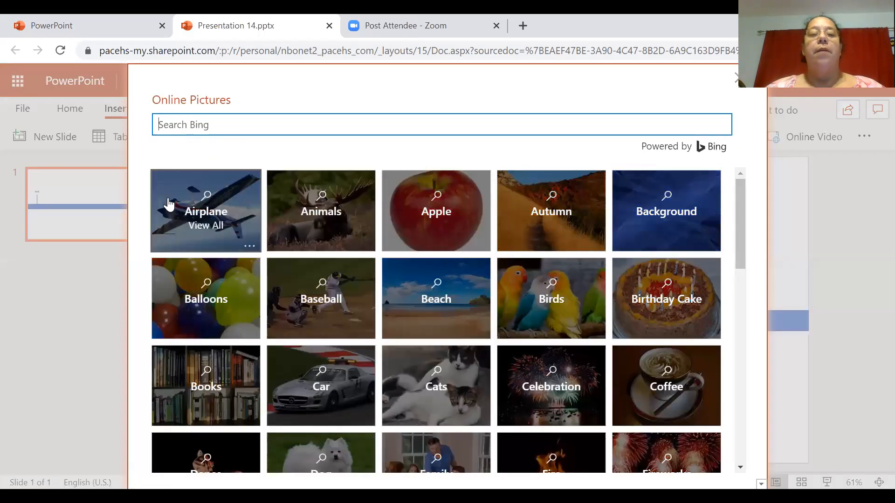
pyautogui.click(168, 205)
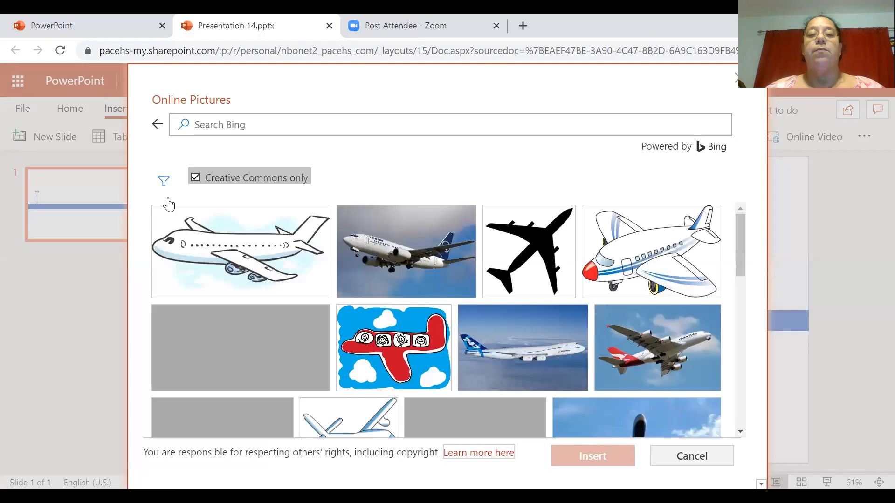
pyautogui.click(316, 252)
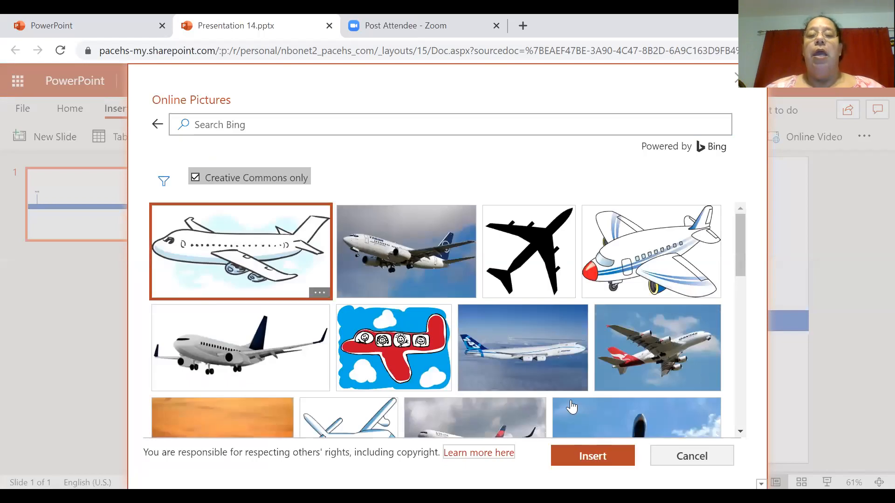
pyautogui.click(605, 461)
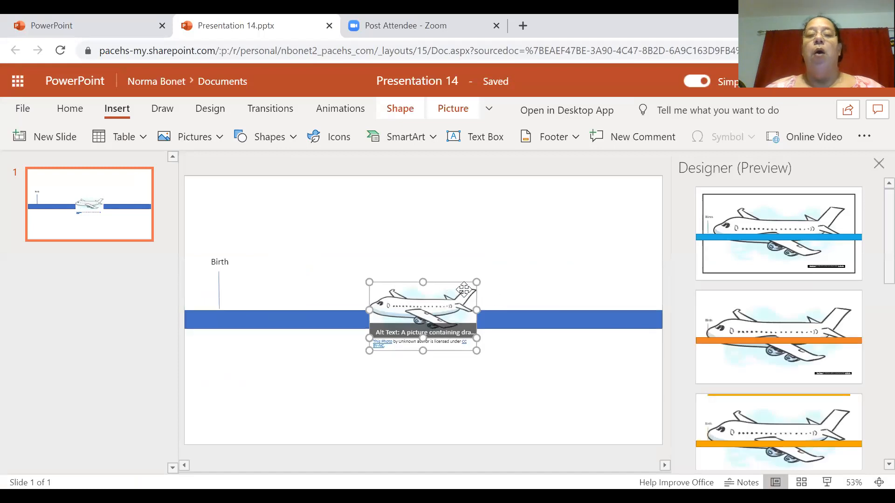
# Step: Shrink the airplane picture to a small thumbnail and delete its attribution caption
pyautogui.moveTo(475, 283); pyautogui.dragTo(249, 283)
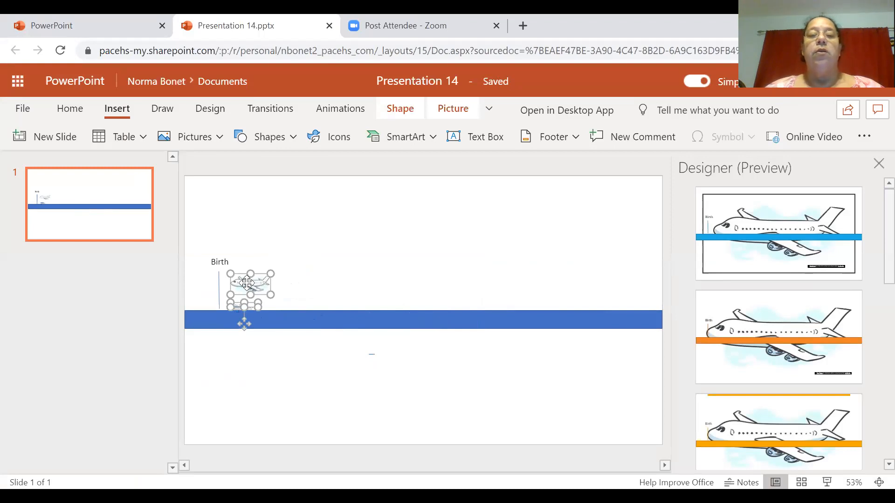
pyautogui.moveTo(247, 283); pyautogui.dragTo(278, 233)
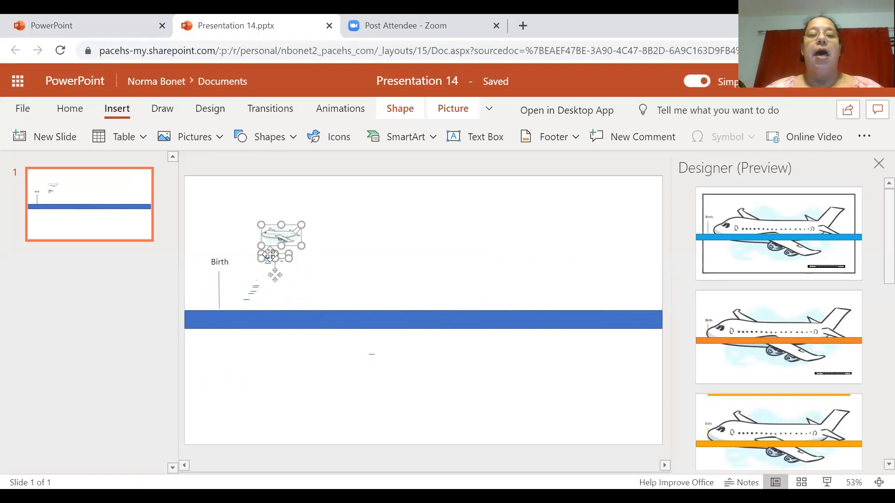
pyautogui.click(270, 254)
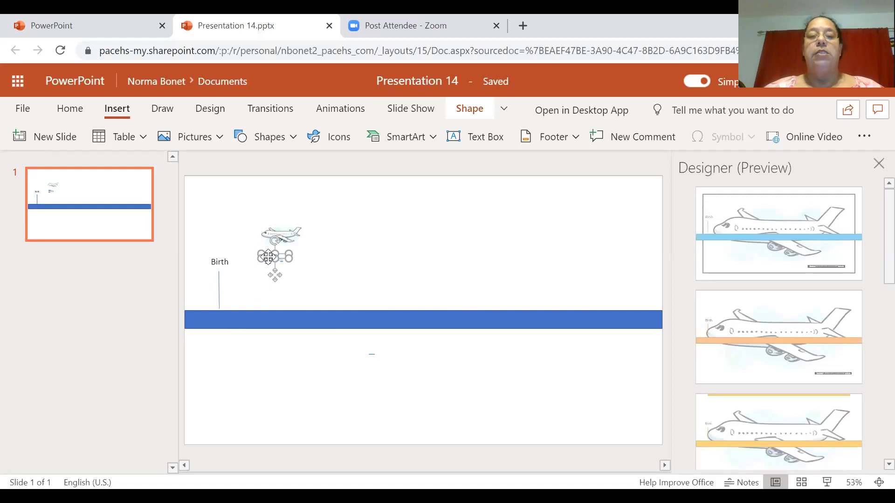
pyautogui.press('Delete')
# Step: Move the airplane picture to the right of the vertical line, between the "Birth" label and the blue bar
pyautogui.click(378, 227)
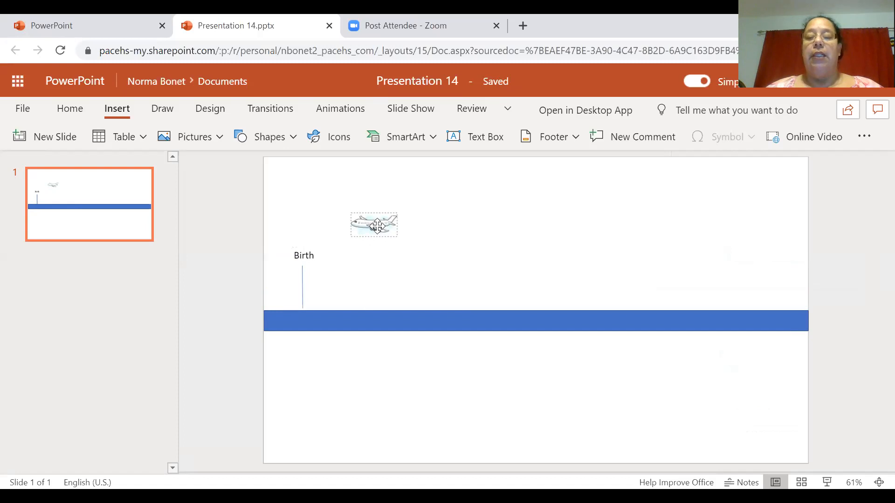
pyautogui.moveTo(378, 227); pyautogui.dragTo(342, 285)
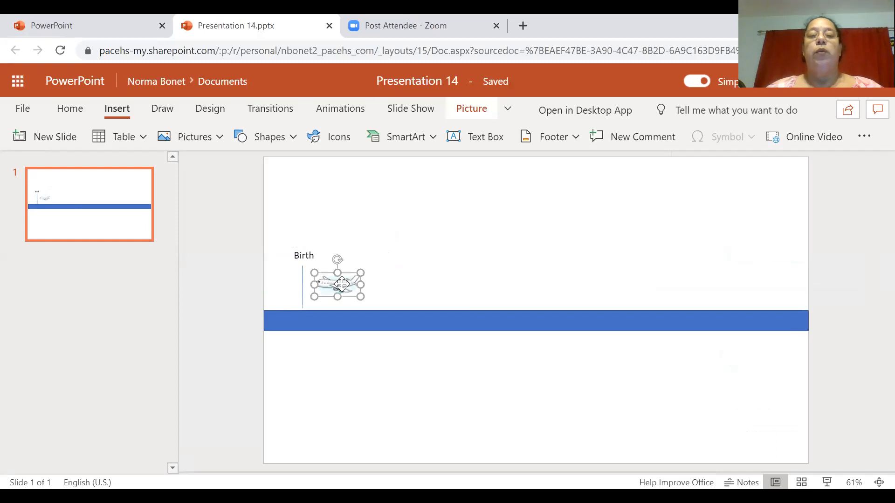
pyautogui.click(419, 242)
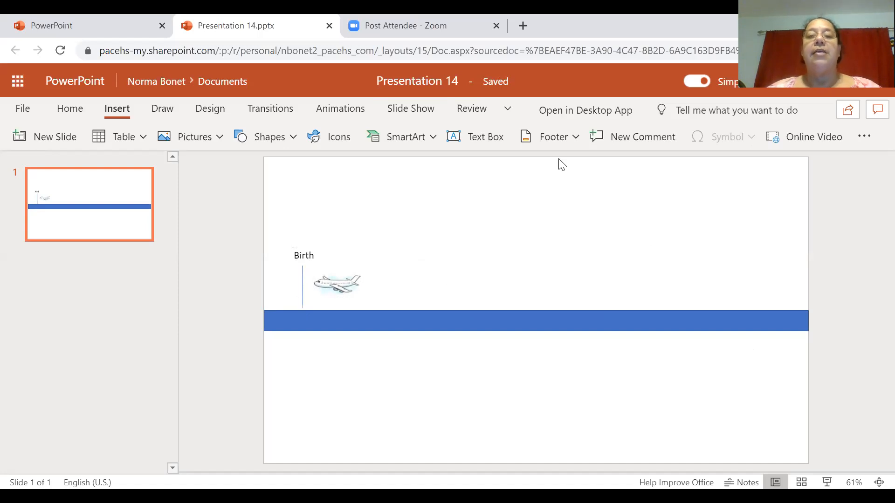
# Step: Insert a new text box and move it above the timeline, centred near the slide's upper edge
pyautogui.click(471, 140)
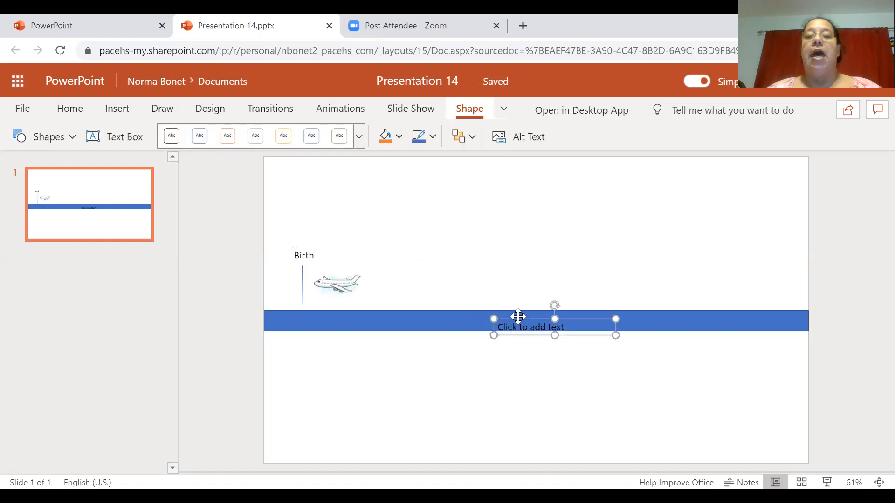
pyautogui.moveTo(522, 318); pyautogui.dragTo(504, 178)
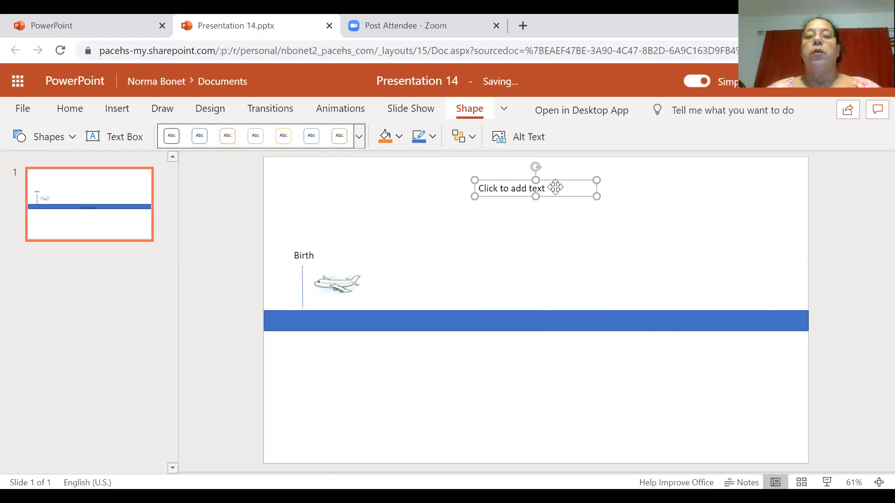
pyautogui.moveTo(545, 188); pyautogui.dragTo(459, 191)
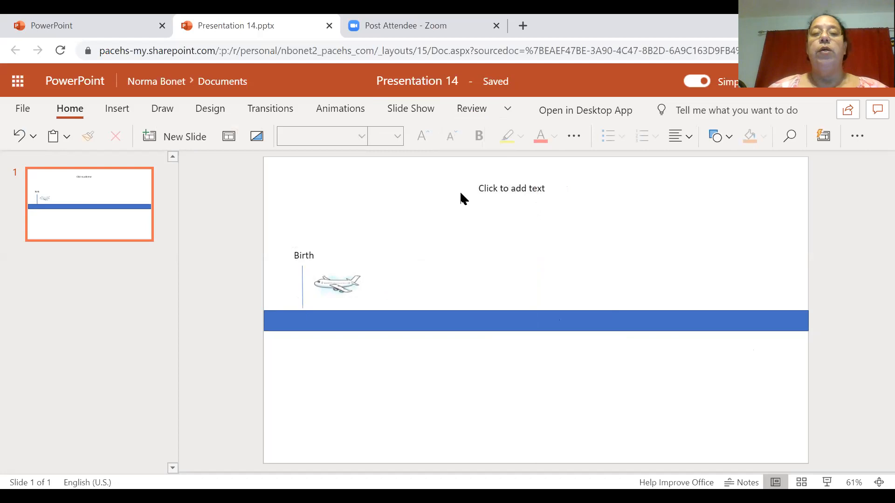
# Step: Replace the new text box's placeholder text with "Title" and open the font choices for that word
pyautogui.click(511, 189)
pyautogui.moveTo(545, 188); pyautogui.dragTo(459, 197)
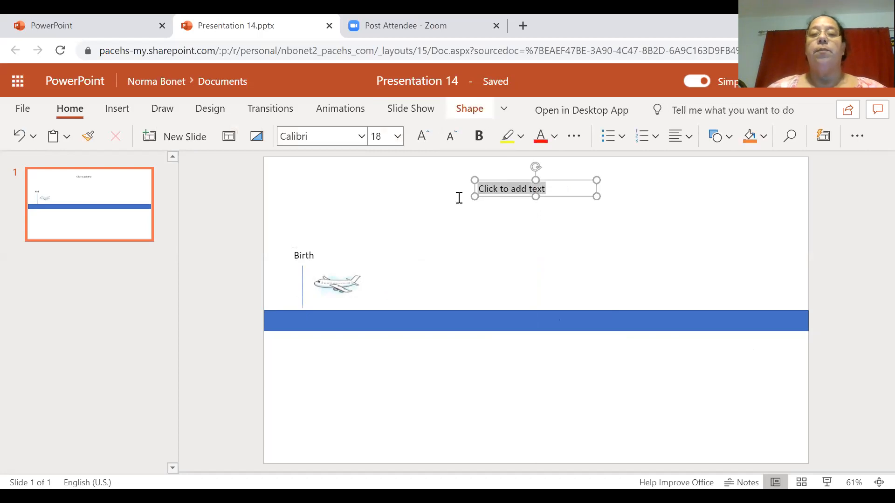
pyautogui.write('Title')
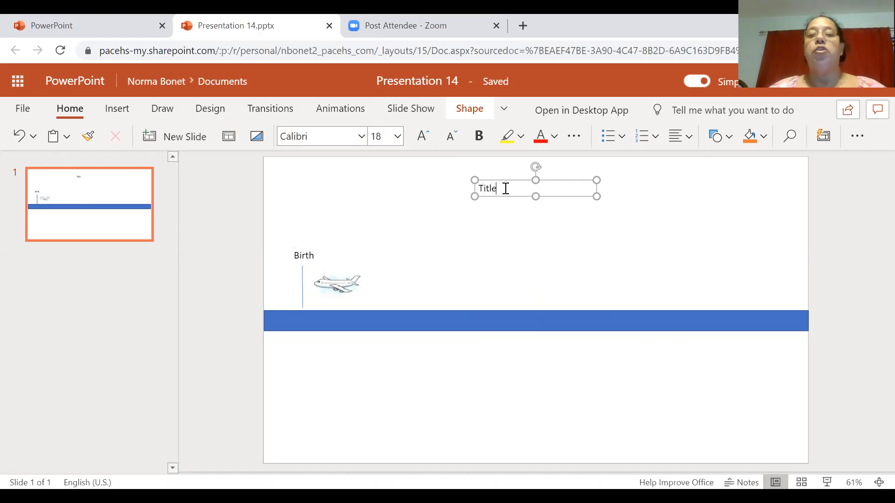
pyautogui.doubleClick(482, 189)
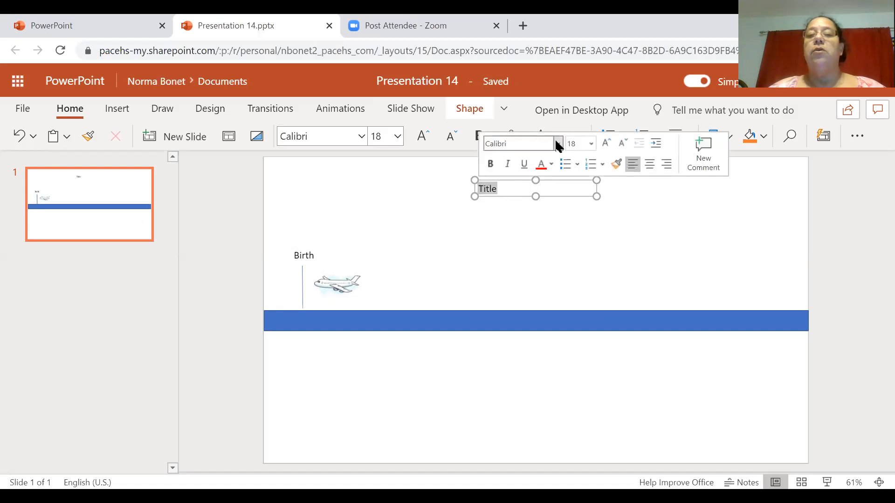
pyautogui.click(557, 144)
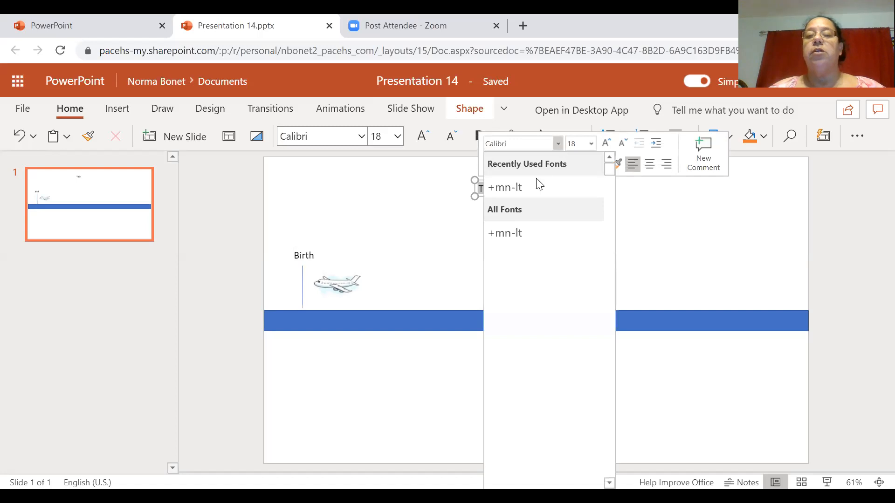
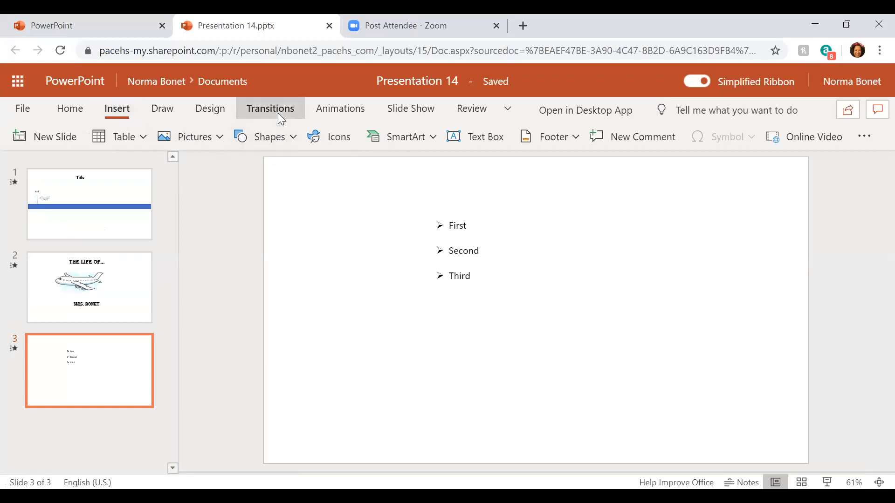
# Step: Change the bullets of the First, Second, Third list on slide 3 to the four-diamond style
pyautogui.click(279, 115)
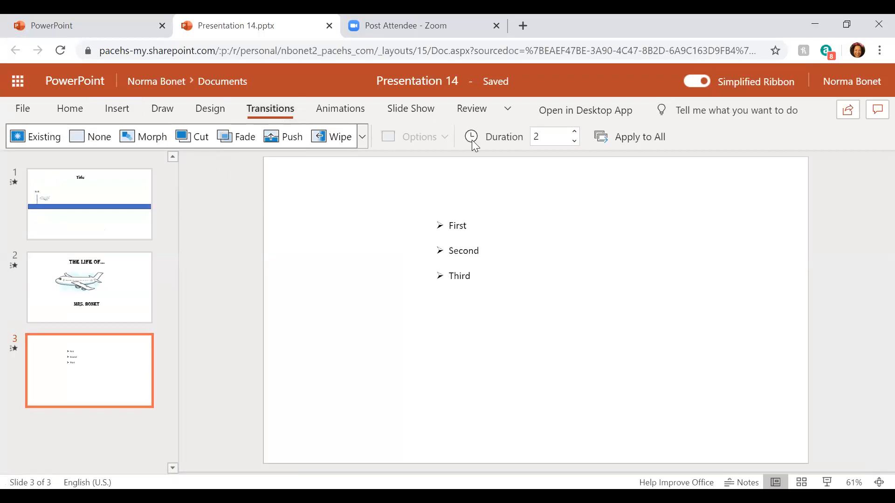
pyautogui.click(430, 223)
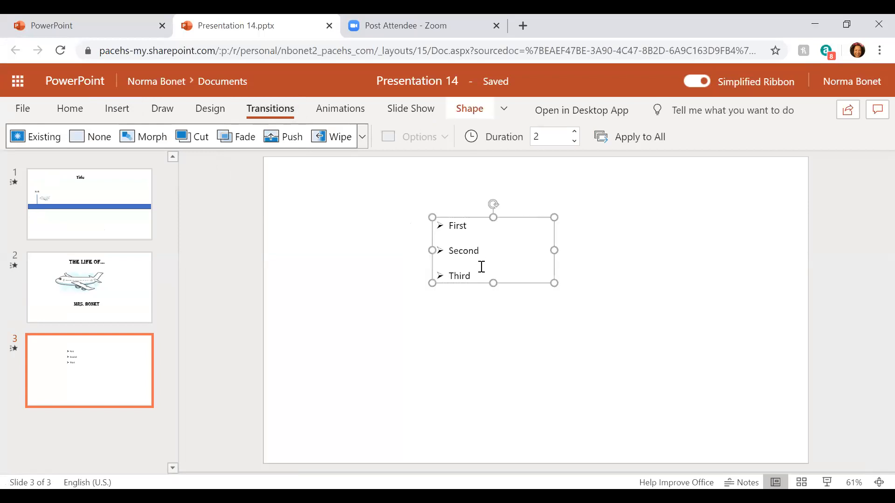
pyautogui.moveTo(475, 275); pyautogui.dragTo(441, 226)
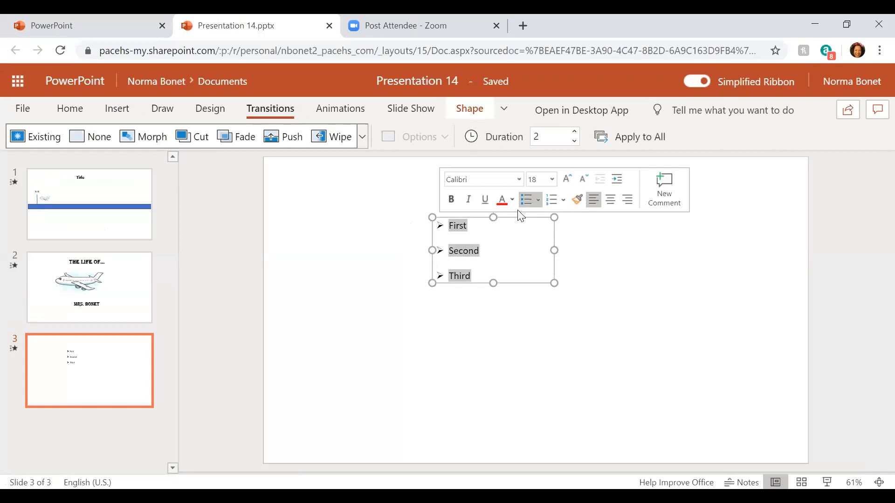
pyautogui.click(539, 202)
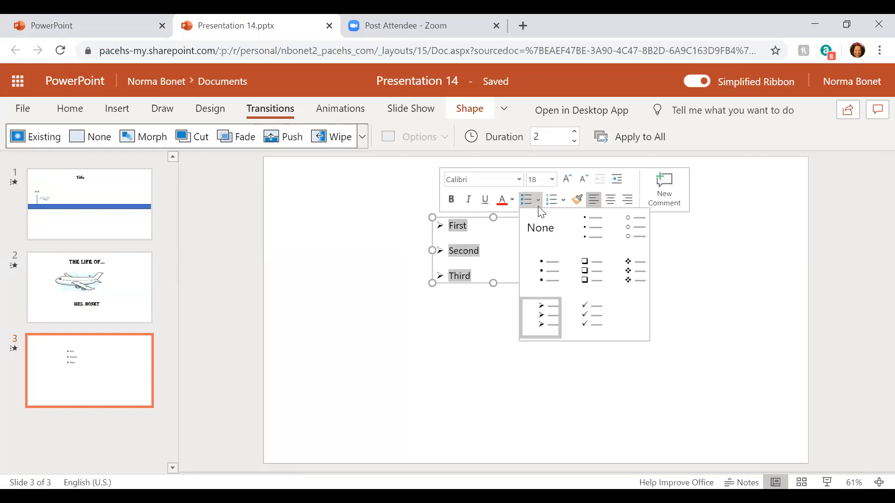
pyautogui.click(636, 275)
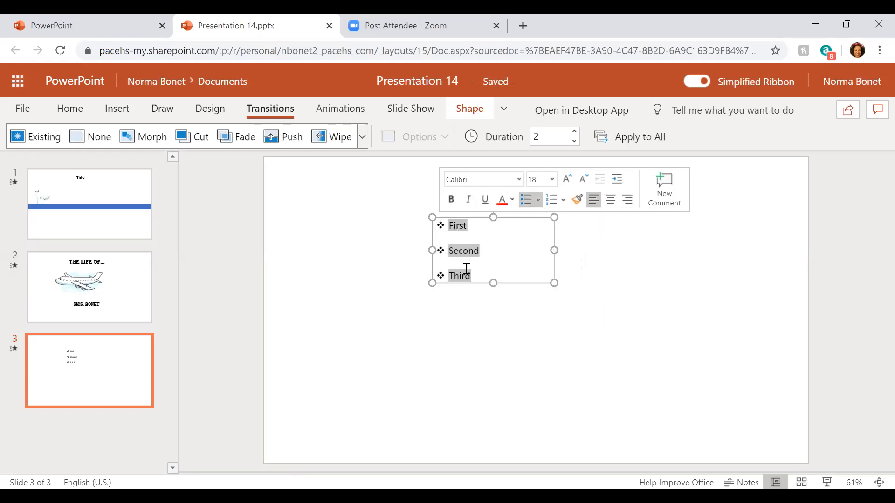
pyautogui.click(578, 263)
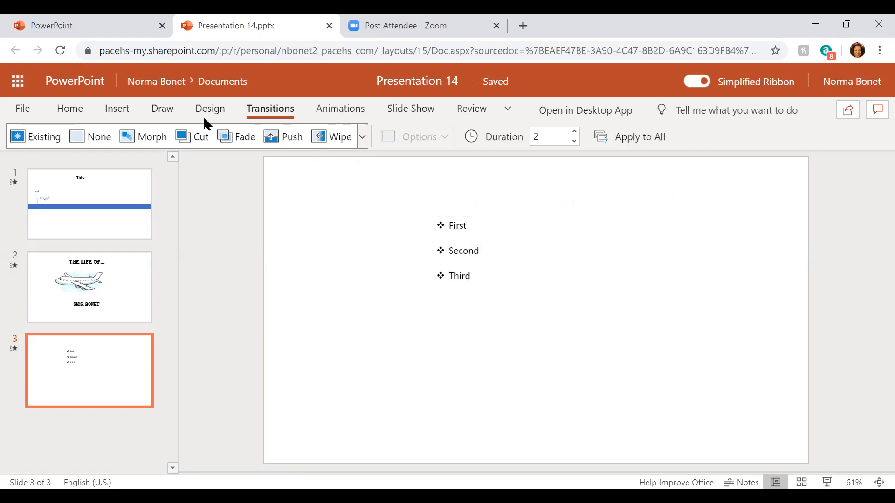
pyautogui.click(102, 115)
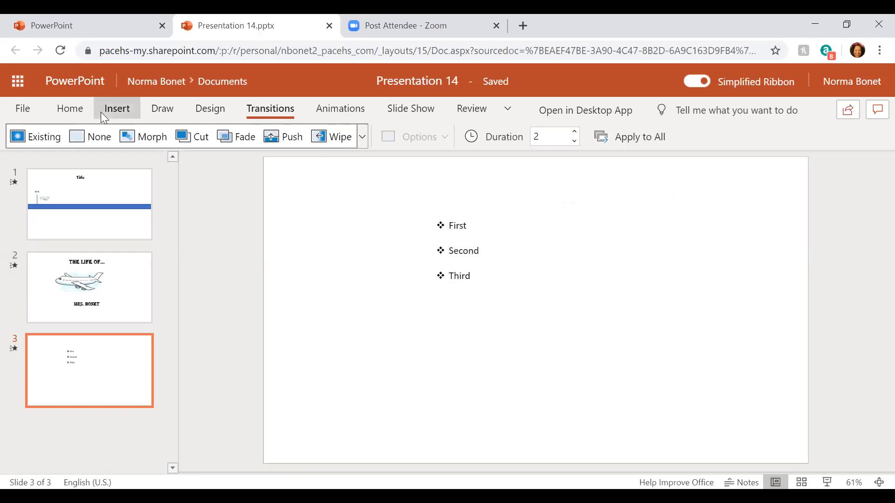